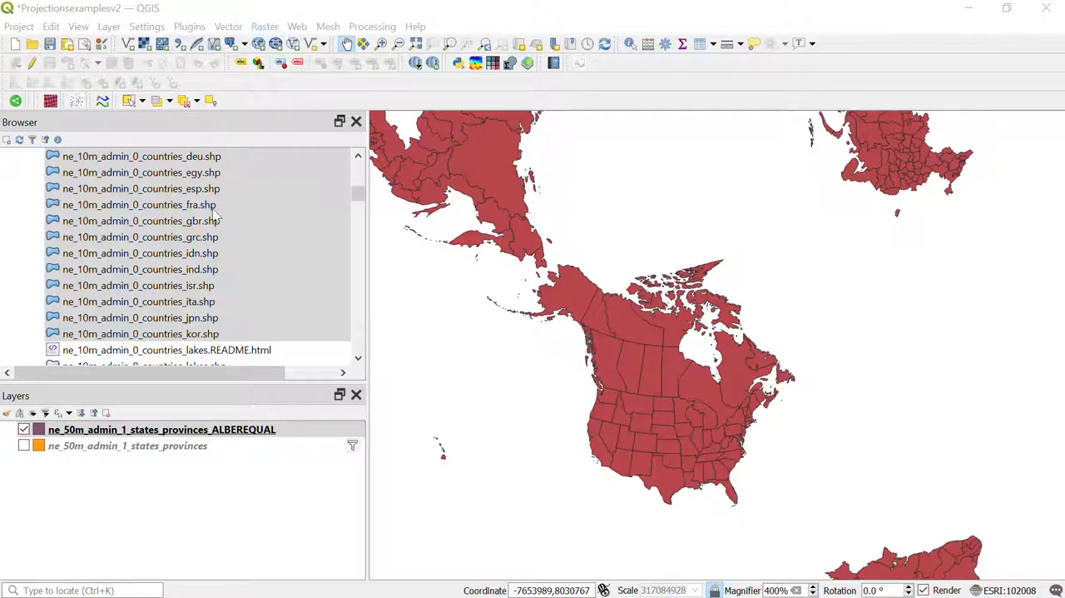
Step: Open the Query Builder for the ne_50m_admin_1_states_provinces_ALBEREQUAL layer and paste the filter "admin"='Canada' OR "admin"='United States of America'
click(234, 432)
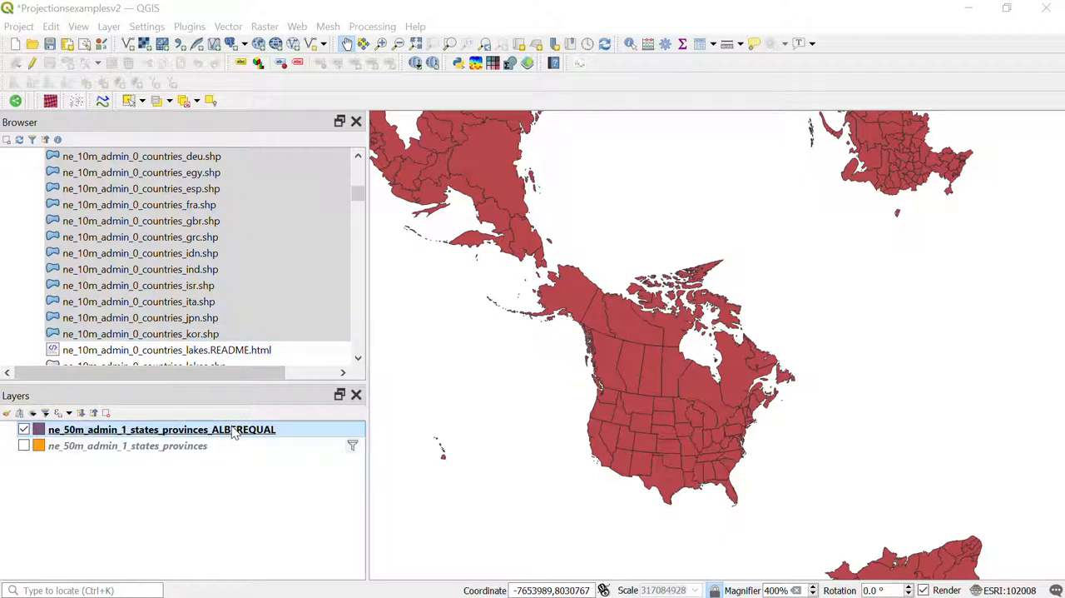
right_click(234, 432)
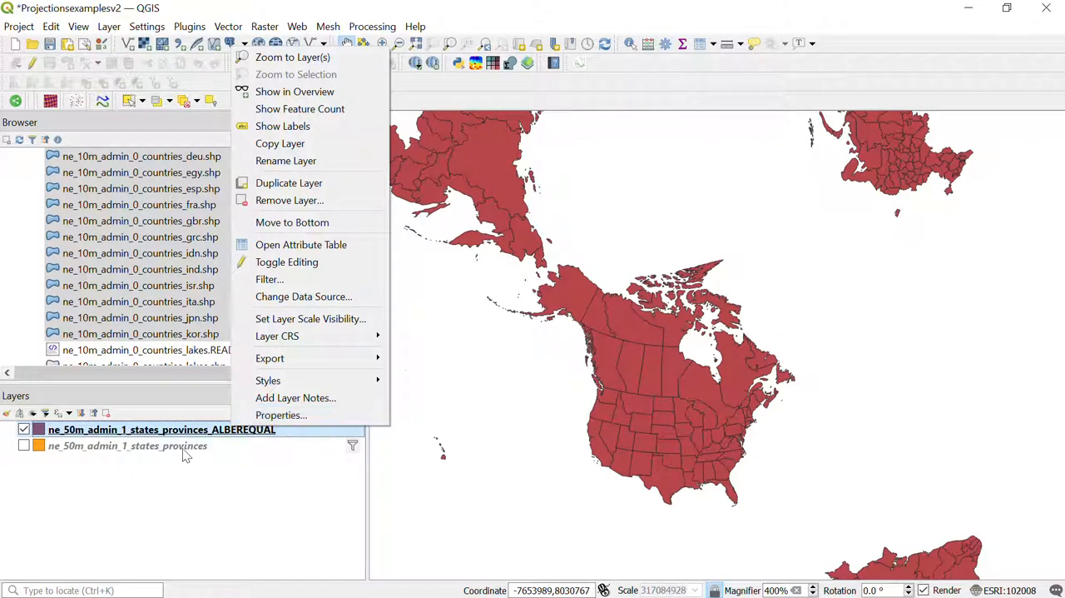
click(283, 415)
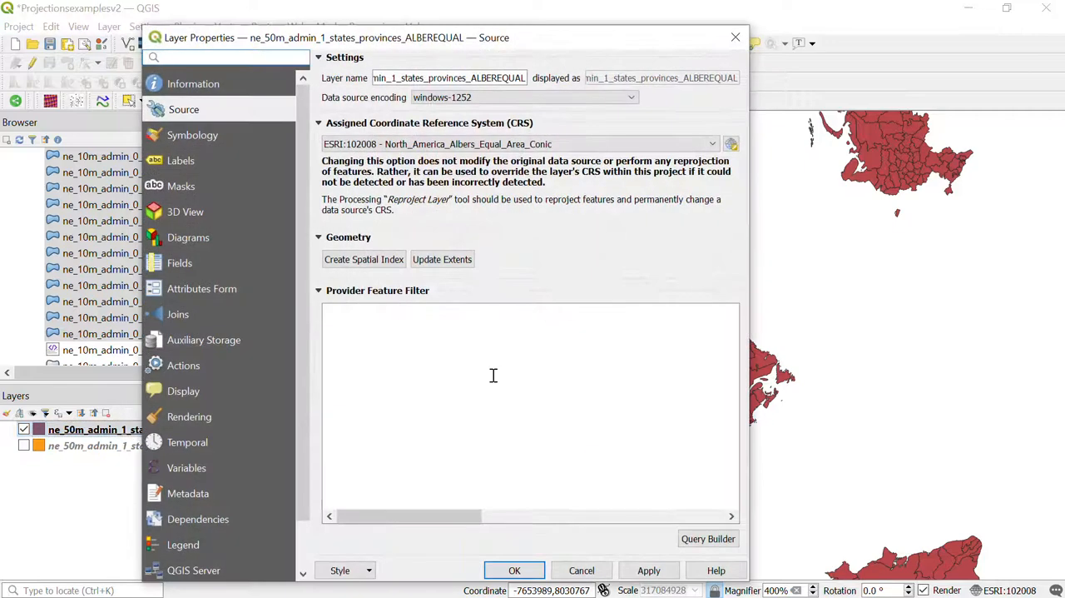
click(196, 83)
click(704, 541)
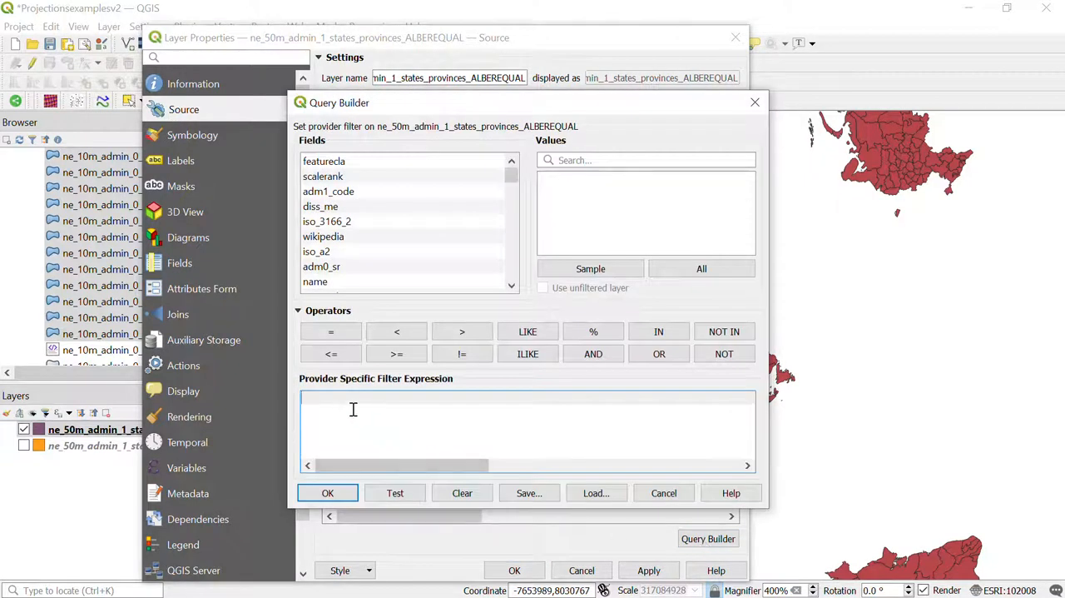
text("admin"='Canada' OR "admin"='United States of America')
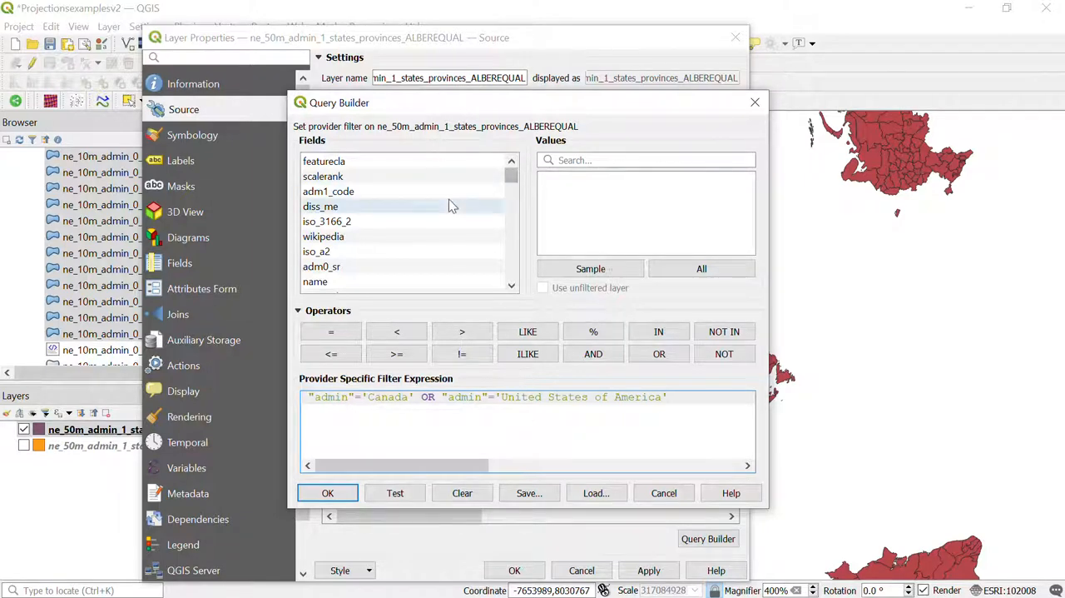
Step: Find the admin field in the Query Builder and list all of its values
scroll(350, 239, down, 7)
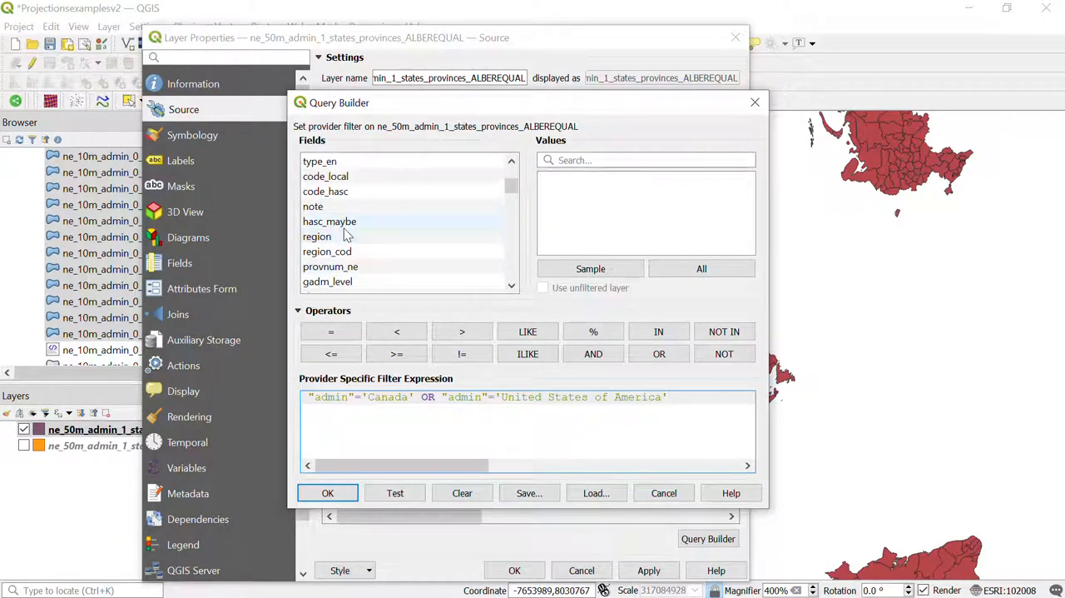
scroll(350, 236, down, 6)
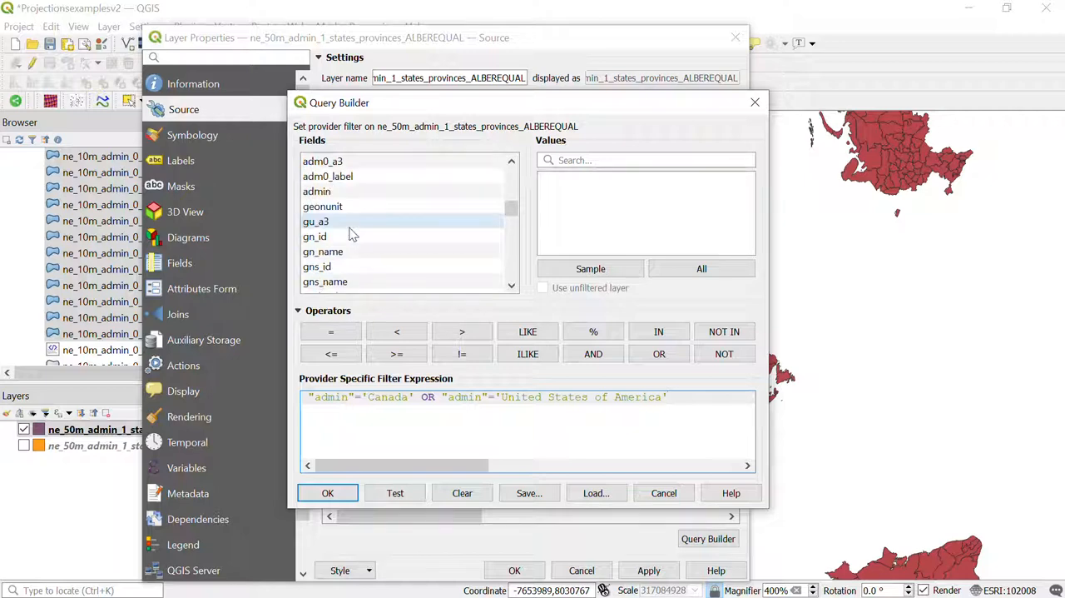
scroll(350, 236, up, 1)
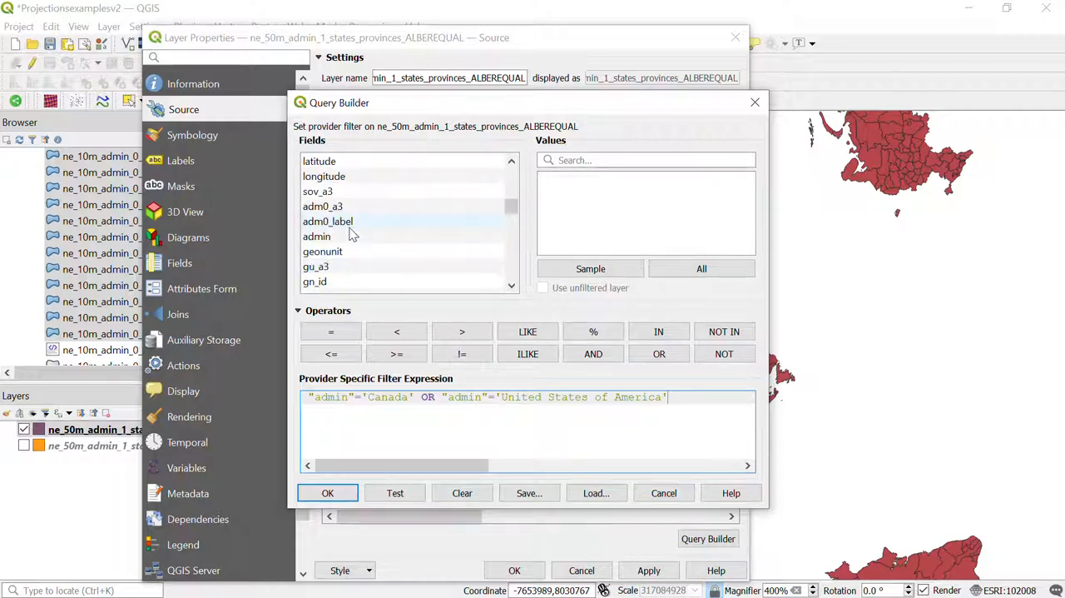
click(329, 239)
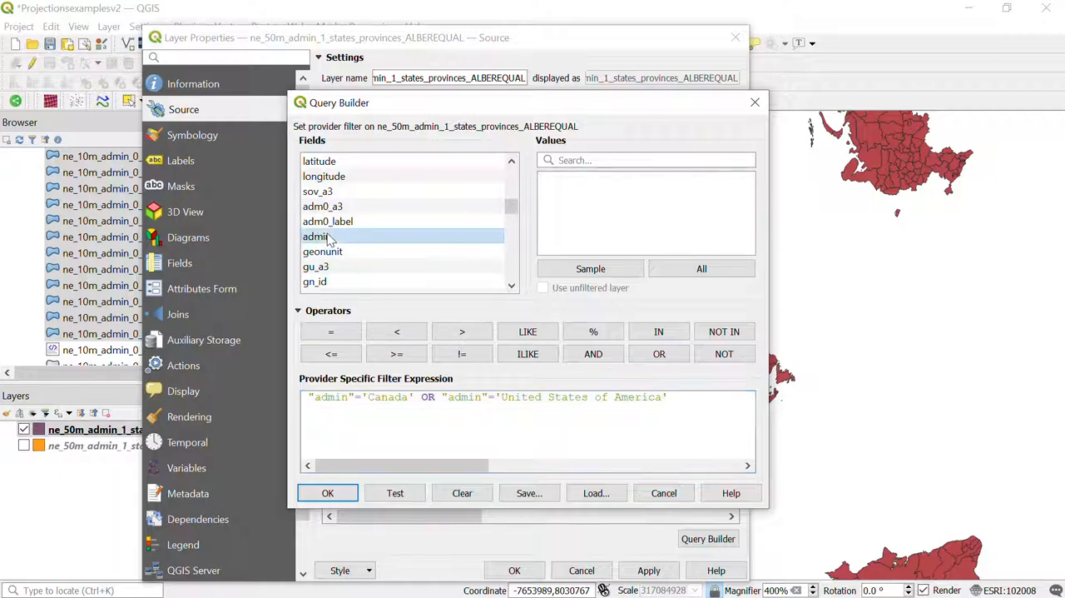
click(690, 268)
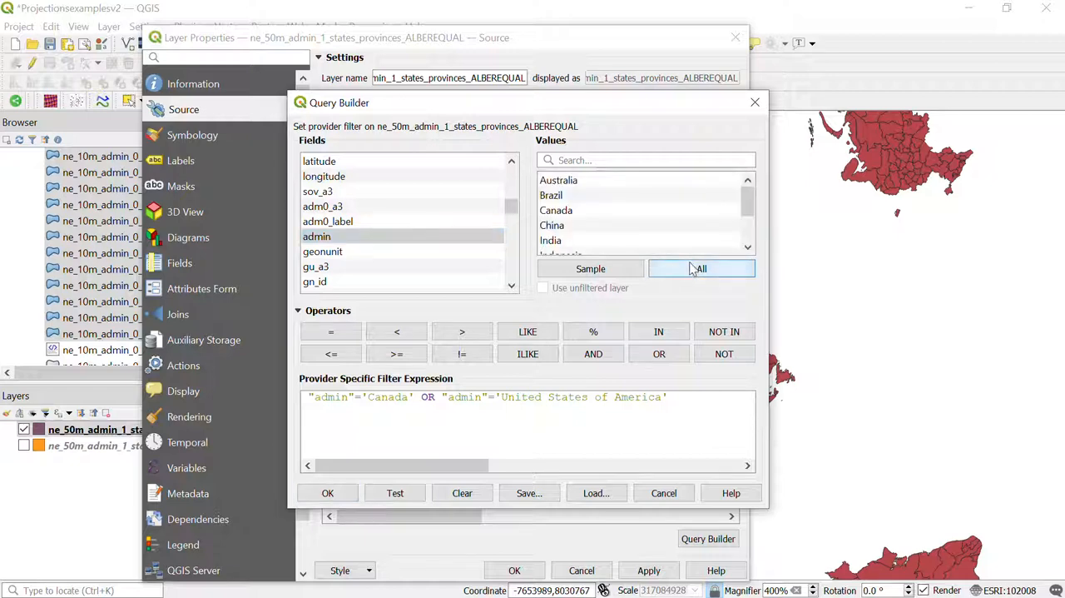
scroll(583, 214, down, 2)
scroll(585, 216, up, 2)
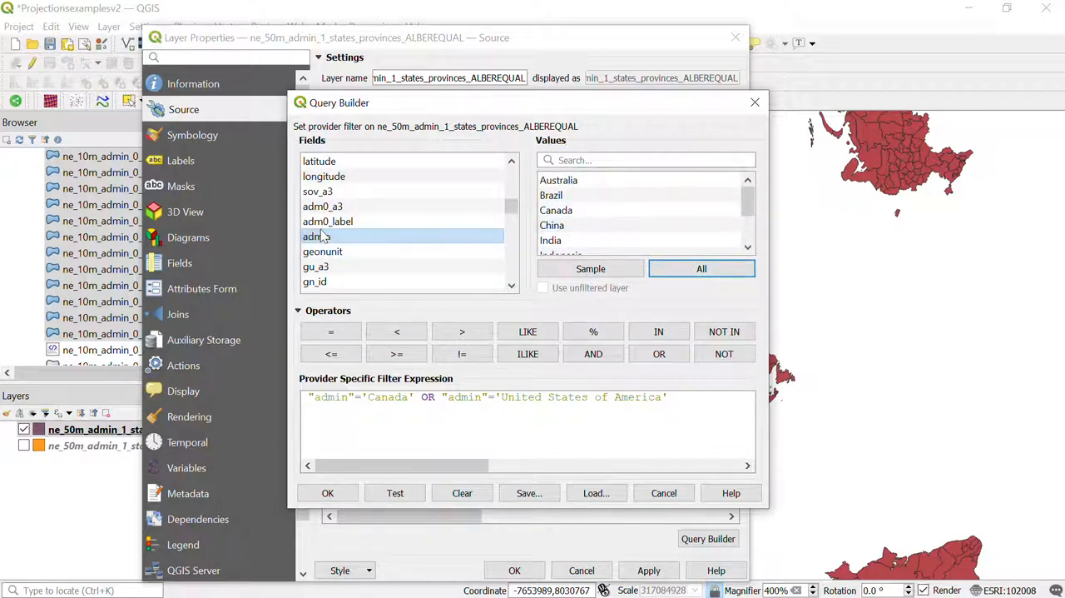
Step: Insert a new line above the pasted filter expression and enter "admin"='Canada' OR on it
click(305, 397)
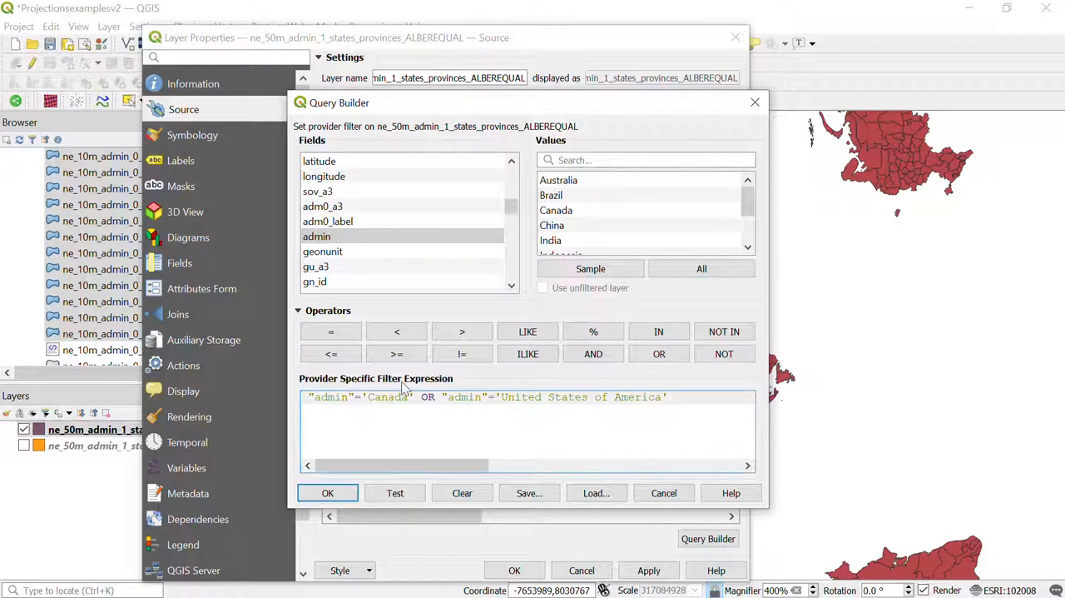
key(Return)
click(331, 239)
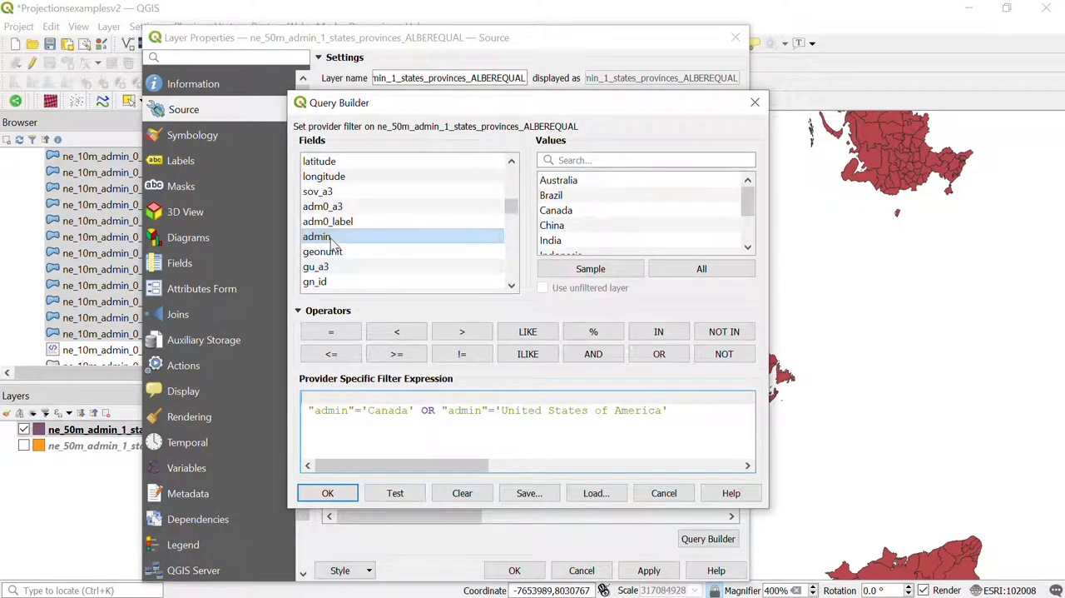
double_click(331, 239)
text(=)
double_click(559, 211)
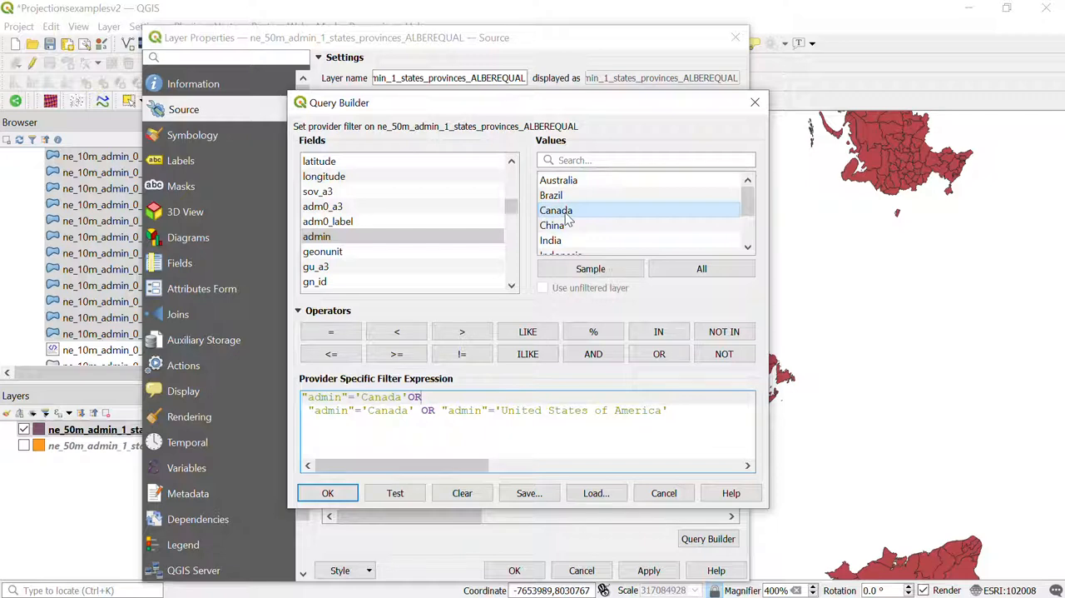
Step: Extend the new filter line with the second condition "admin"='United States of America'
double_click(328, 238)
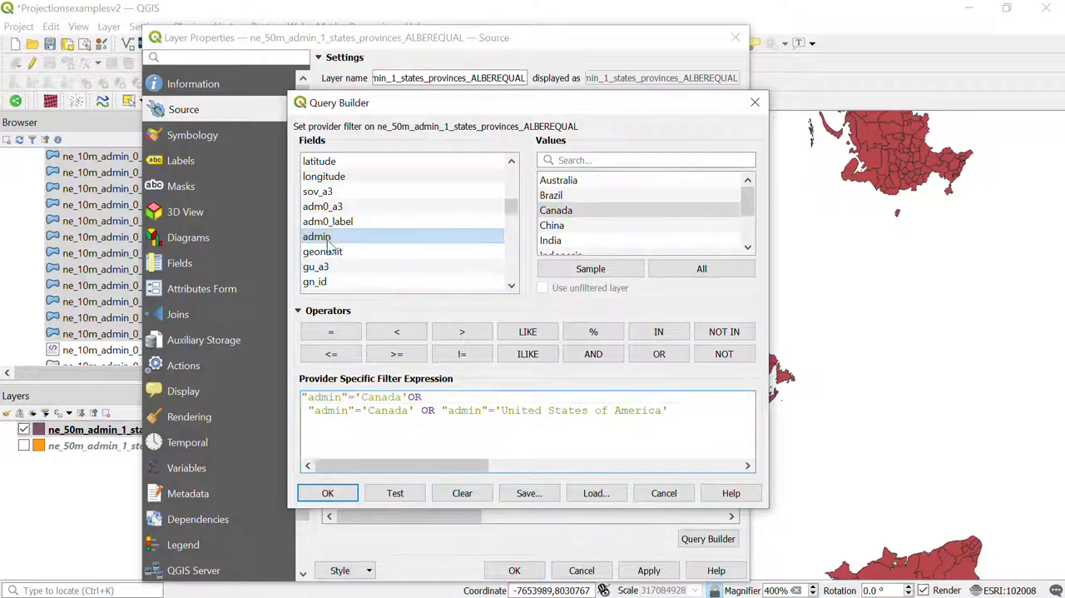
text(=)
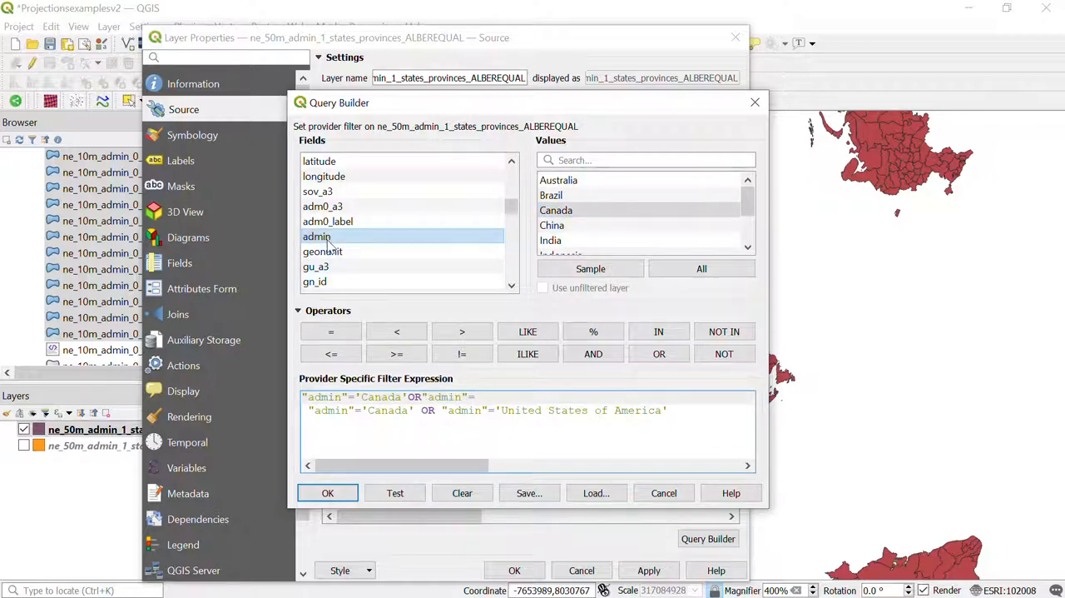
scroll(591, 219, down, 1)
scroll(594, 218, down, 1)
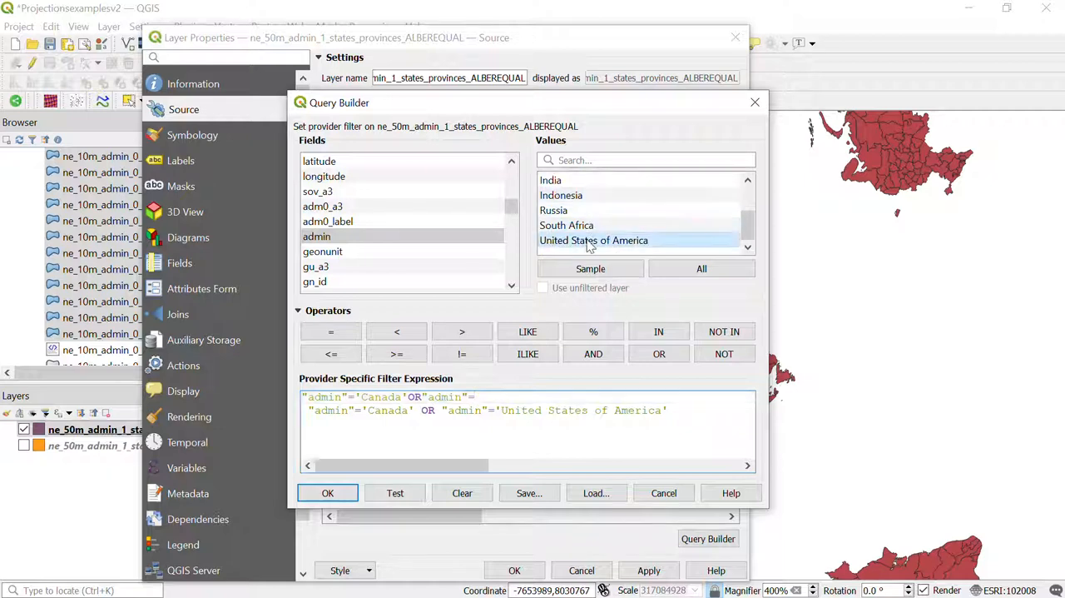
double_click(593, 241)
Step: Delete the duplicate pasted expression on the second line and apply the filter to the layer
drag(671, 410, 274, 413)
key(Delete)
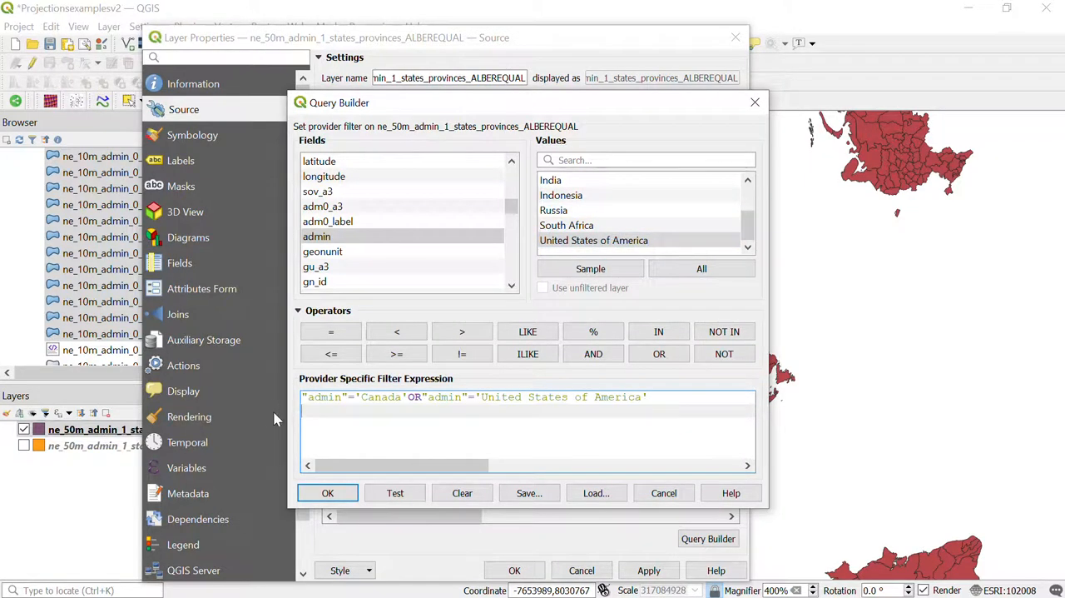
click(328, 493)
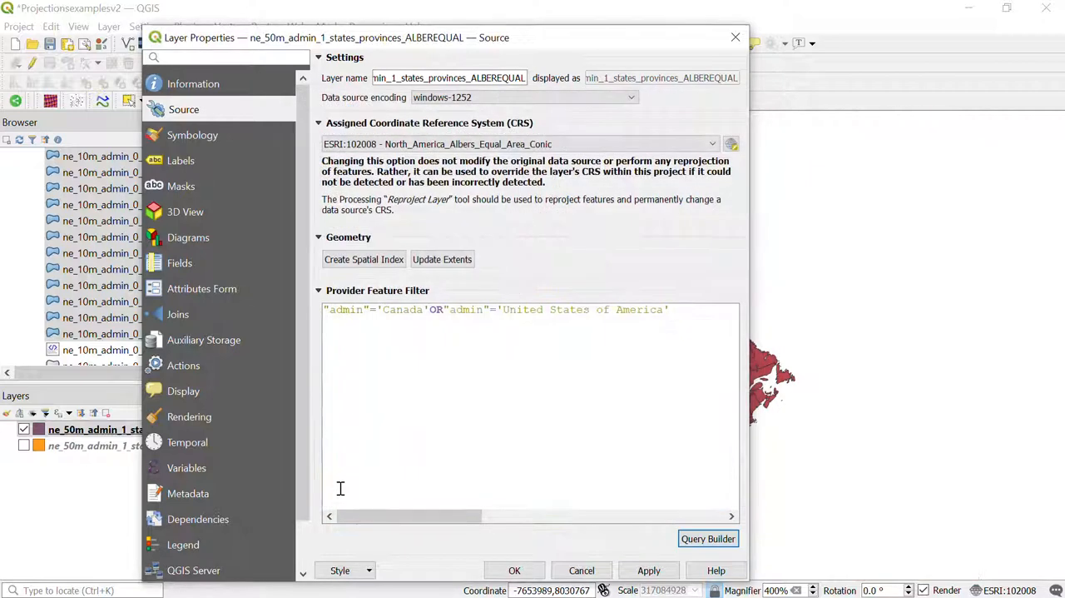
click(506, 573)
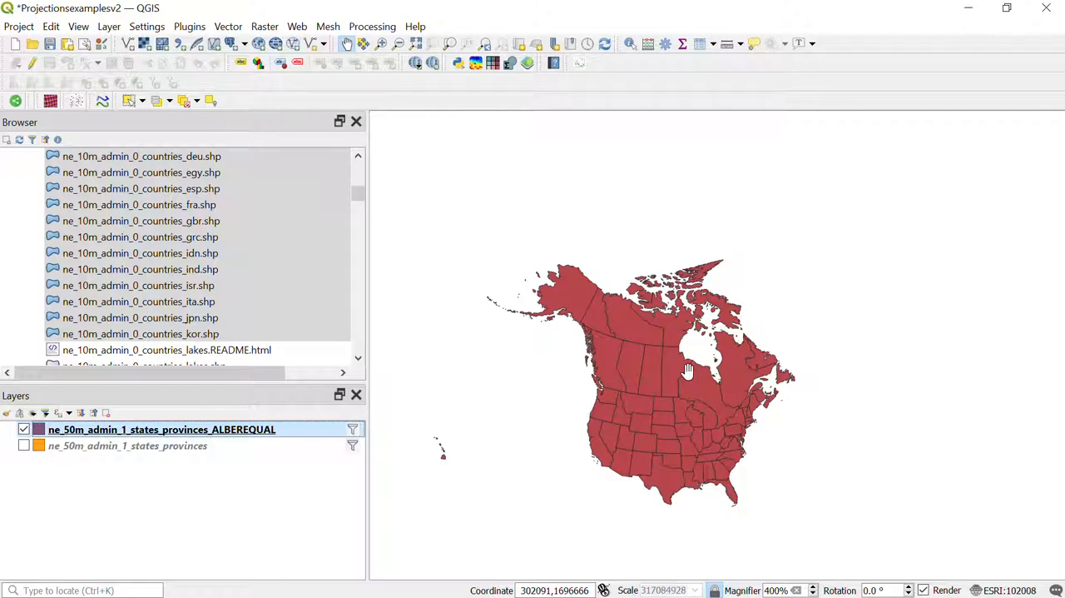
Step: Examine the filtered layer's attribute table across its columns up to the admin field, and close the table
right_click(230, 430)
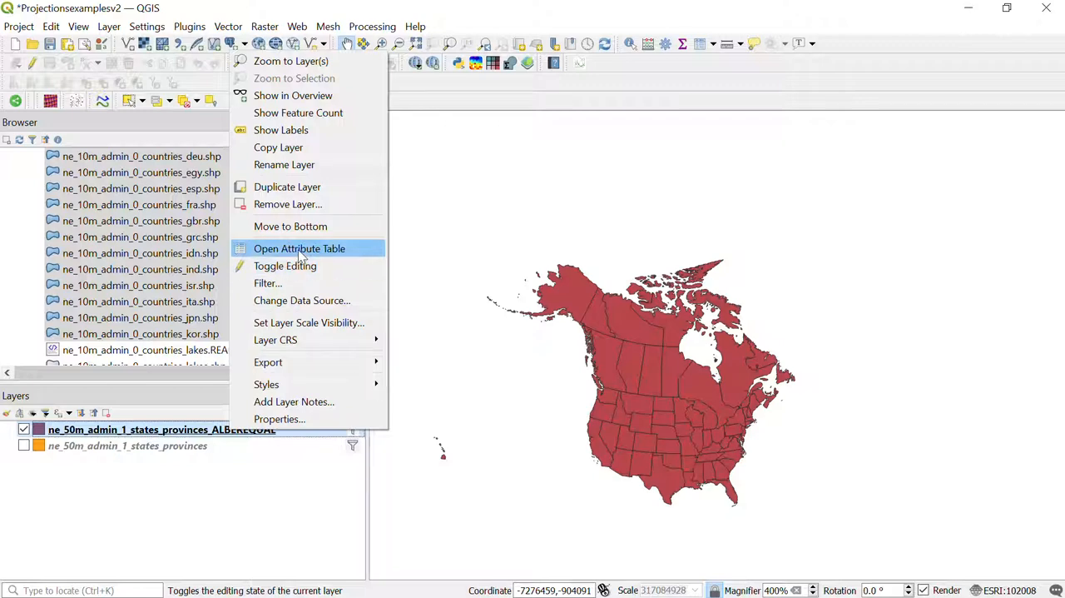
click(301, 249)
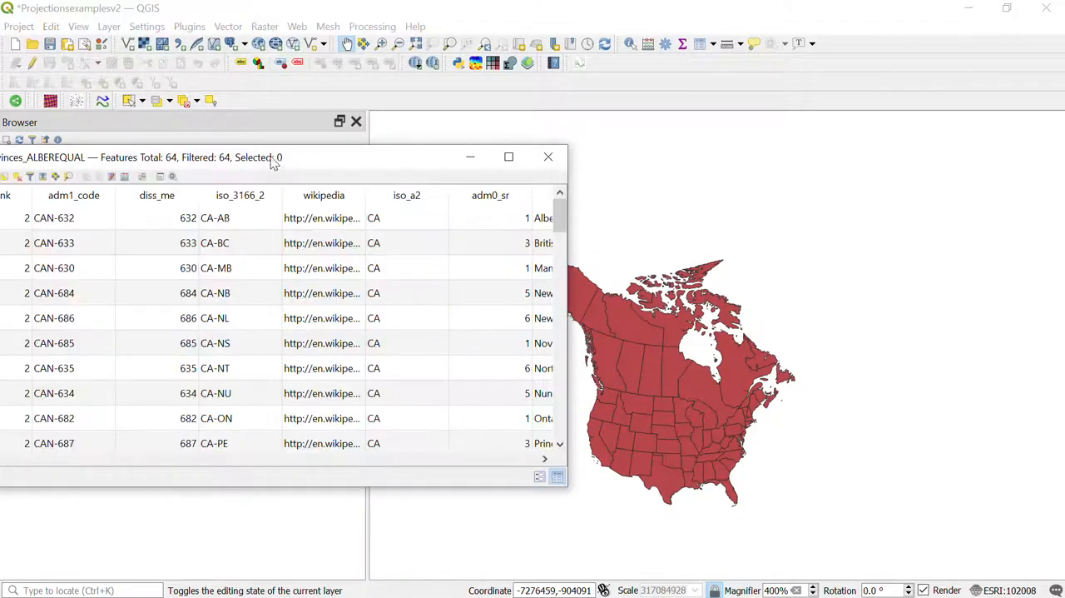
drag(255, 152, 317, 148)
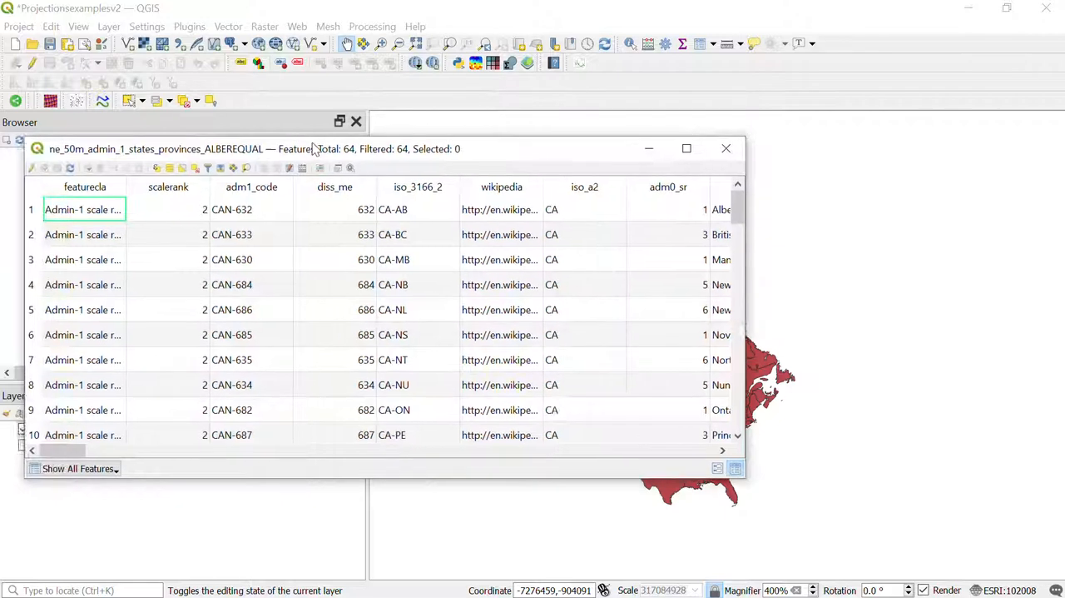
click(725, 450)
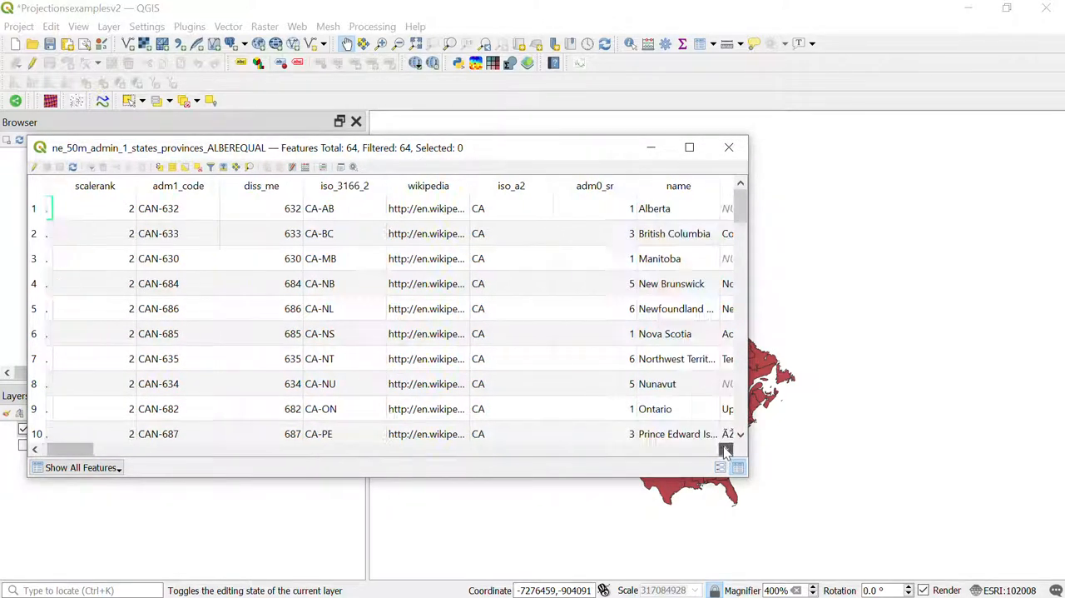
click(724, 450)
click(726, 450)
click(726, 450)
click(726, 451)
click(725, 450)
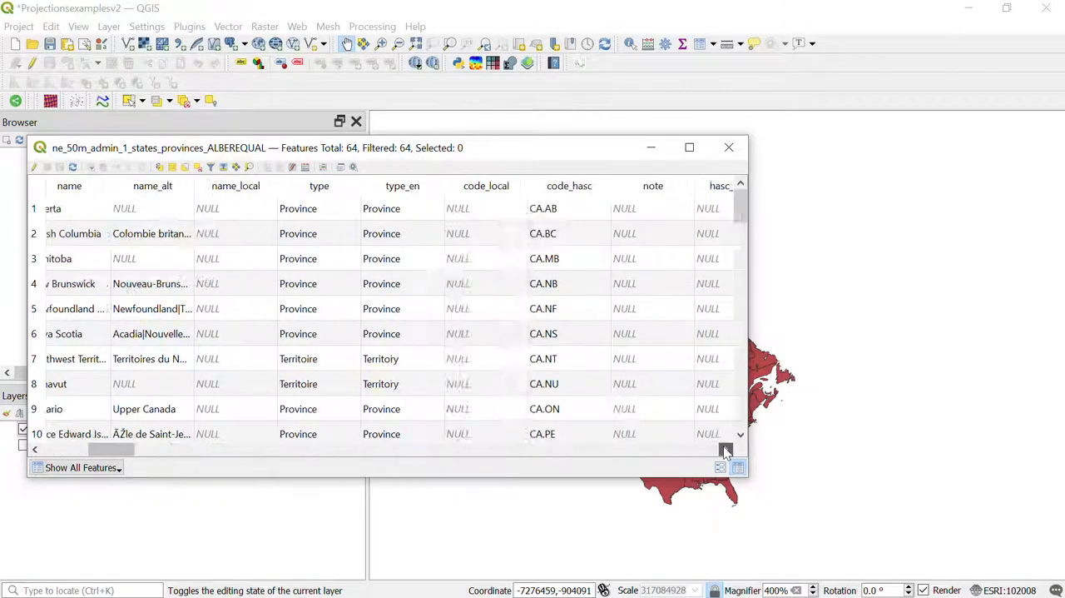
click(725, 451)
click(726, 450)
click(726, 451)
click(726, 450)
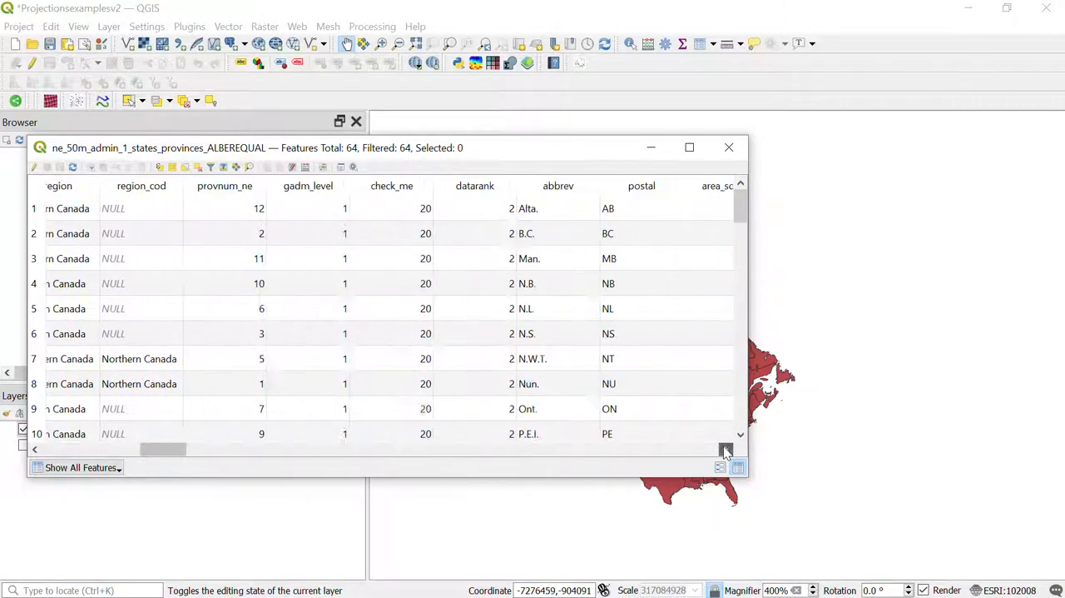
click(726, 450)
click(725, 450)
click(726, 450)
click(726, 451)
click(726, 450)
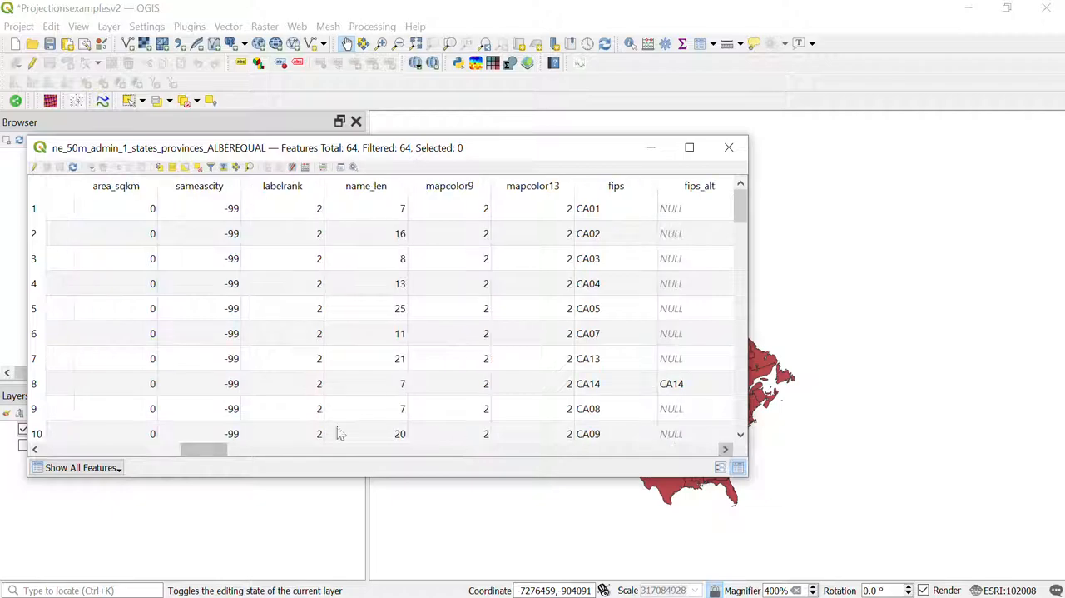
drag(210, 449, 289, 479)
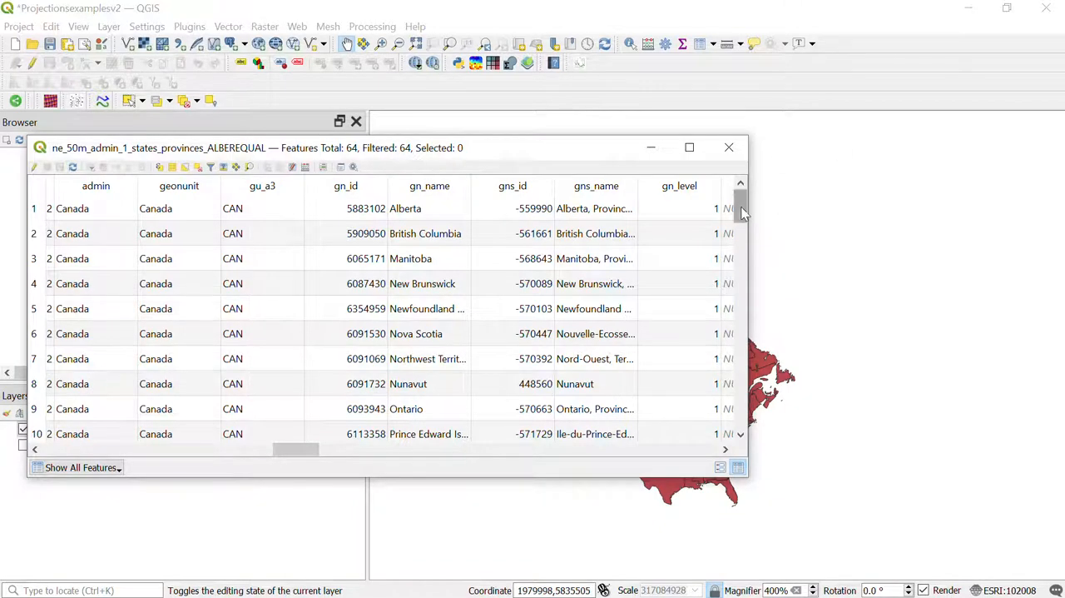
mouse_move(739, 204)
mouse_down()
mouse_move(740, 297)
mouse_move(715, 451)
mouse_move(735, 199)
mouse_up()
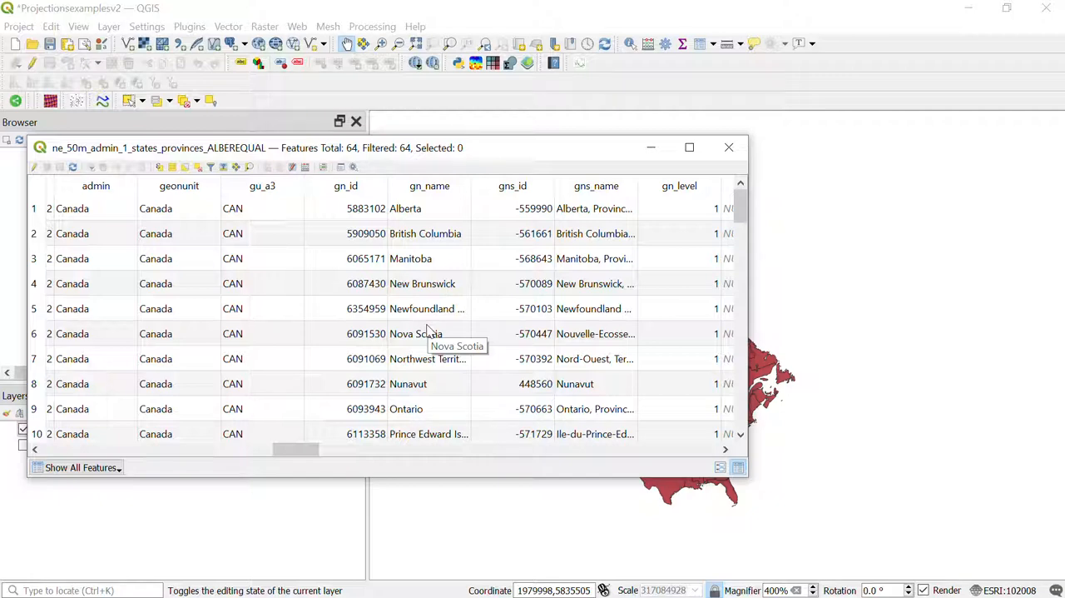
click(731, 148)
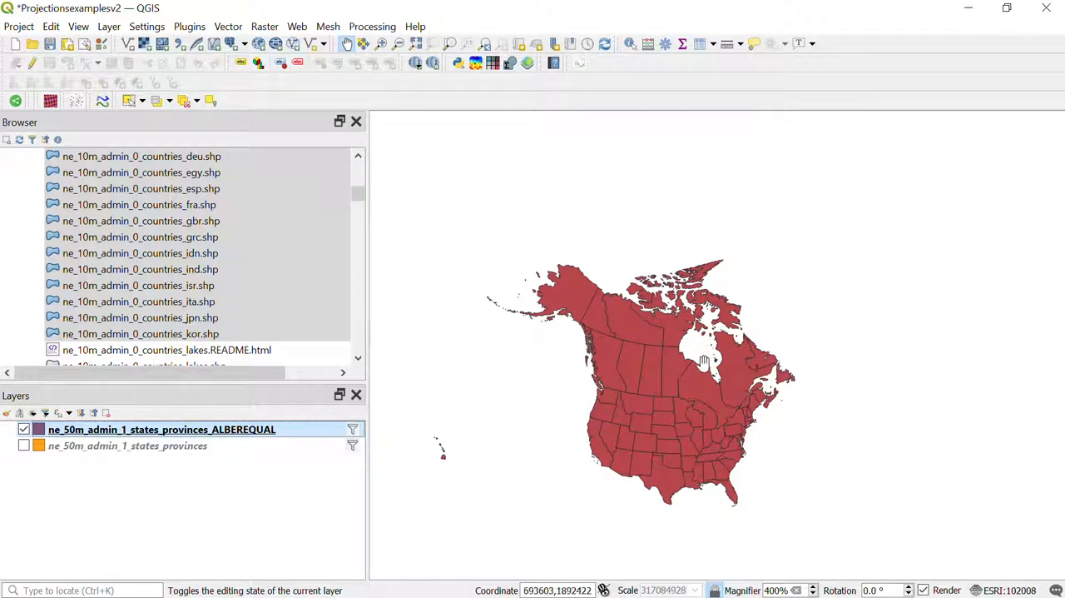
scroll(705, 364, up, 1)
scroll(686, 368, down, 1)
drag(680, 396, 673, 367)
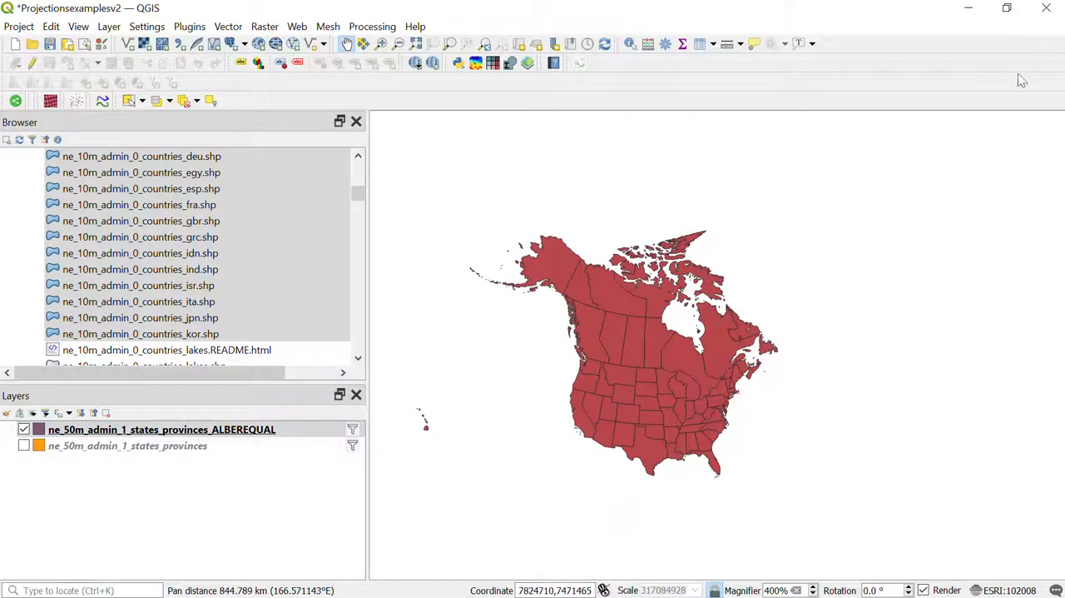